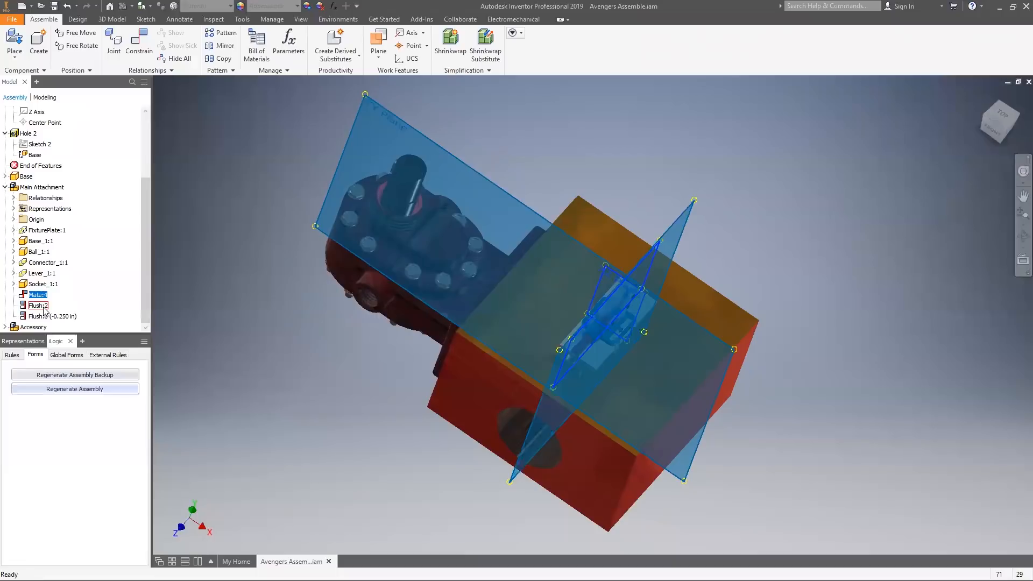
Examine the Mate:4, Flush:2 and Flush:6 constraints that position the Main Attachment on the base block
left_click(44, 309)
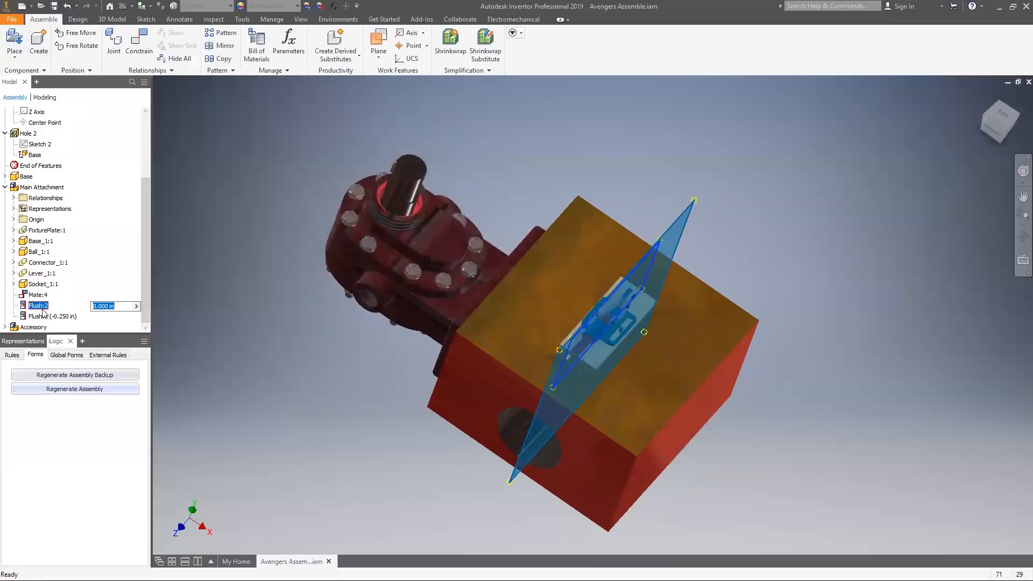
left_click(43, 317)
middle_click_drag(842, 295, 775, 250, "shift")
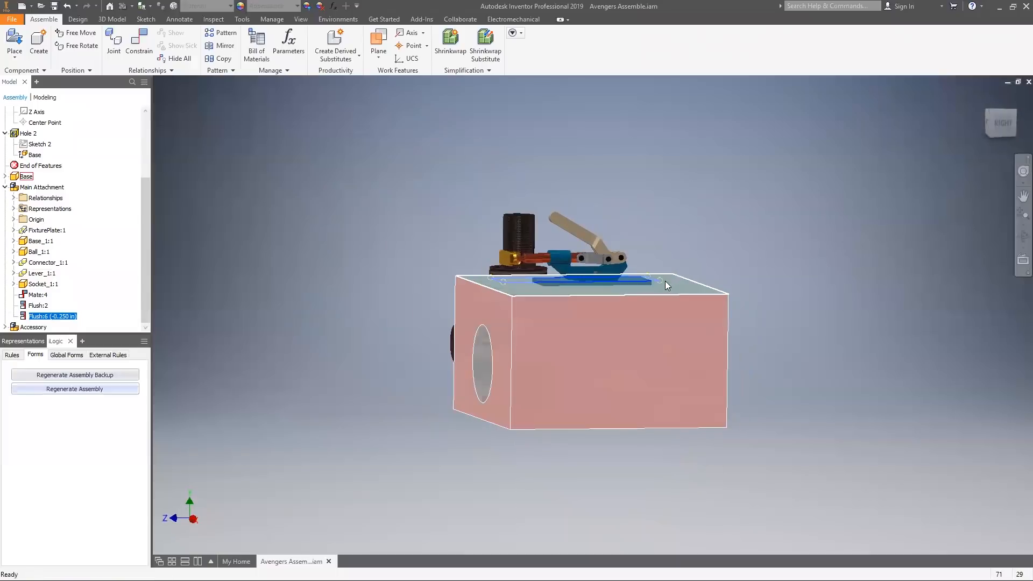
scroll(633, 284, "up", 3)
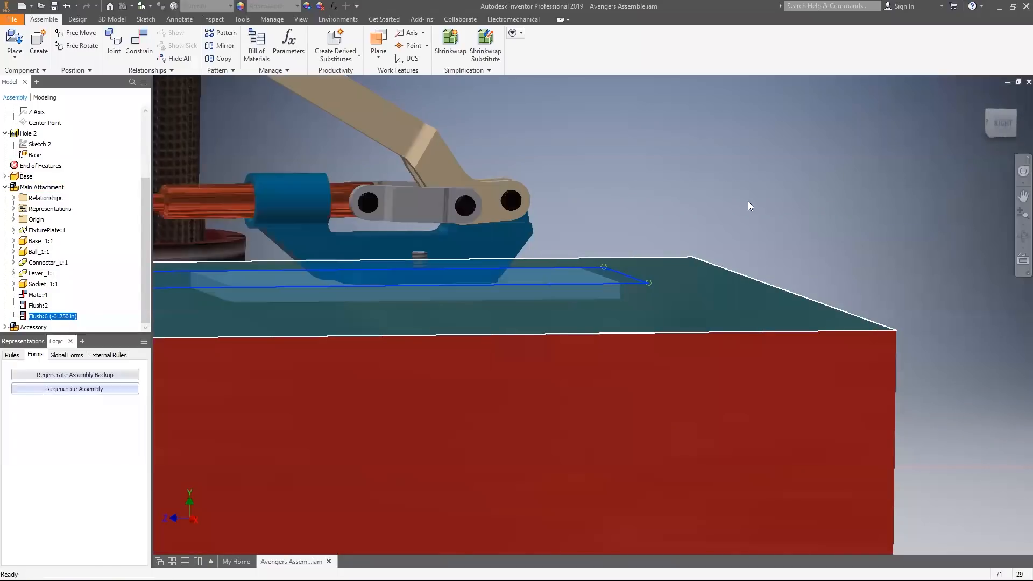
scroll(746, 203, "down", 3)
middle_click_drag(747, 193, 763, 215, "shift")
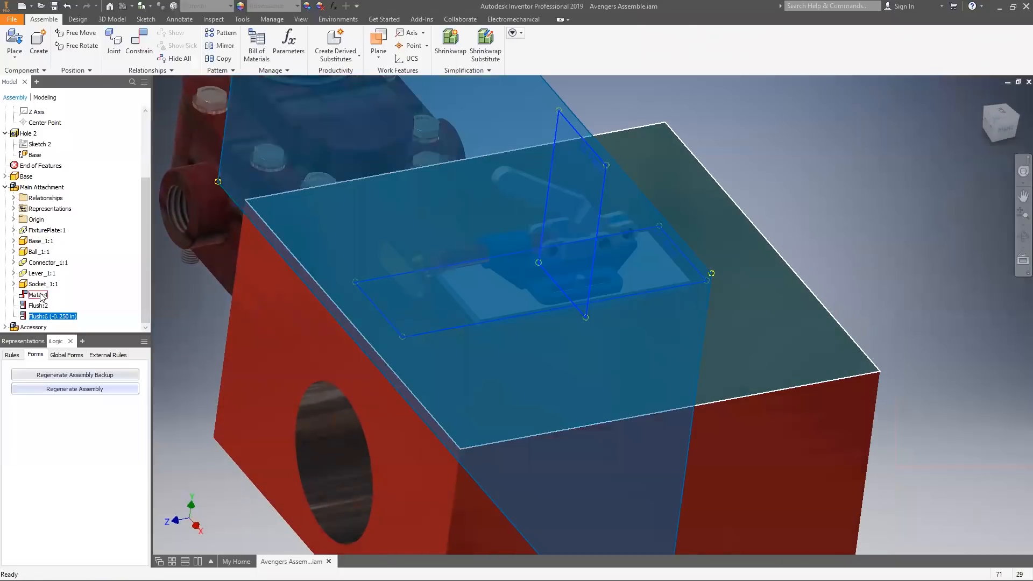
left_click(172, 329)
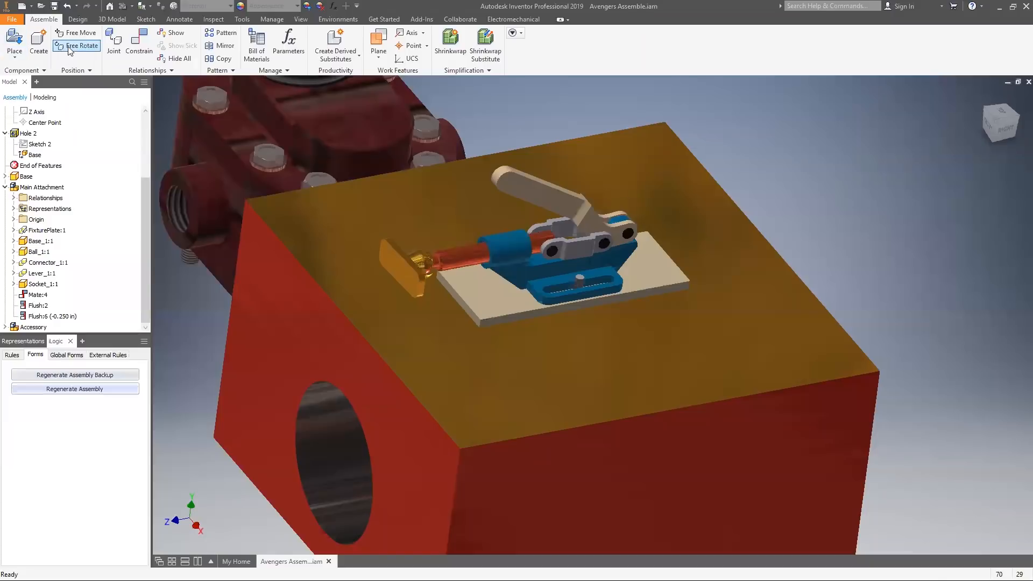
Review the code of the Component Replace iLogic rule without changing it
mouse_move(237, 562)
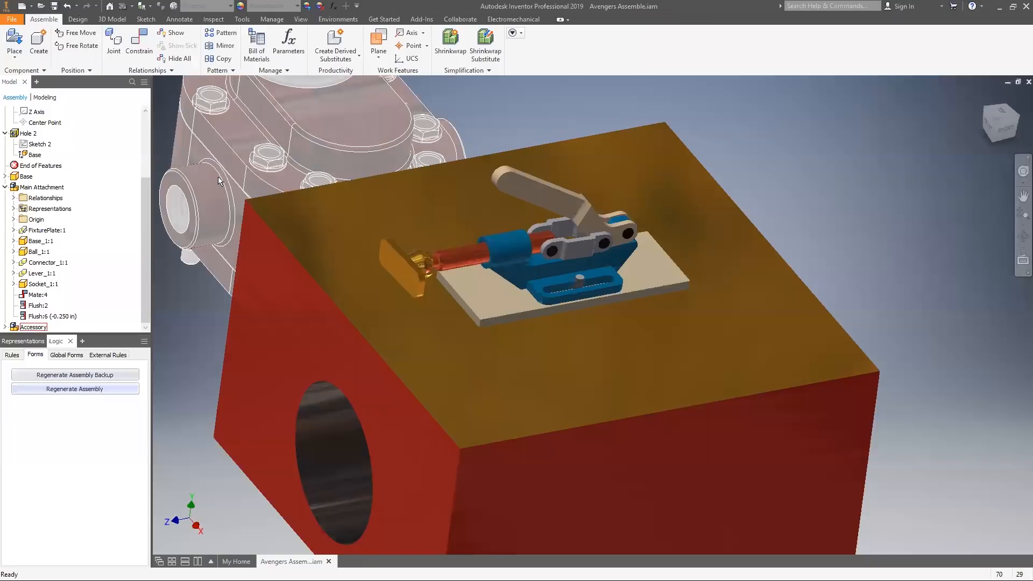
left_click(12, 355)
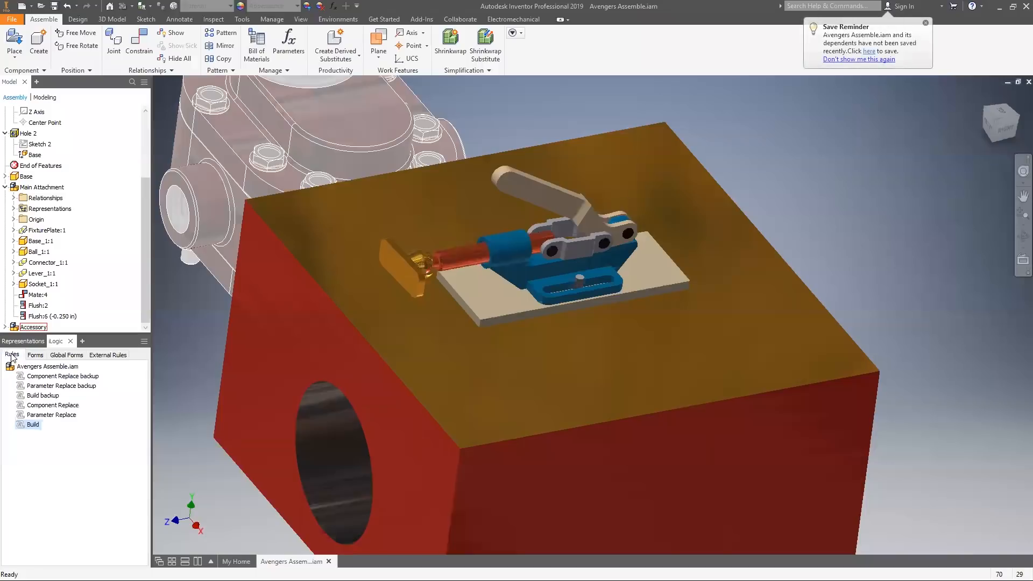
double_click(48, 406)
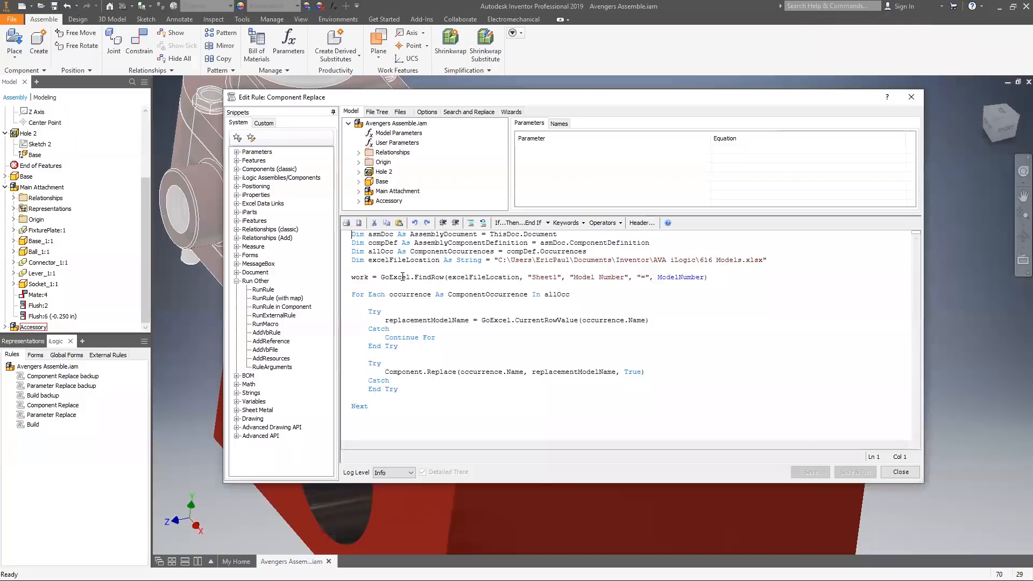
left_click(911, 473)
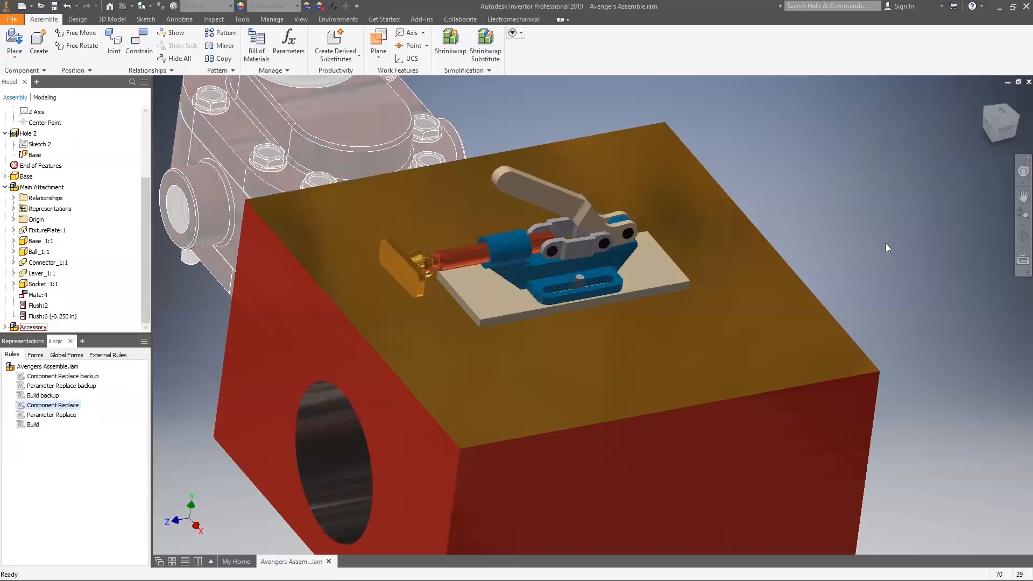
left_click(785, 207)
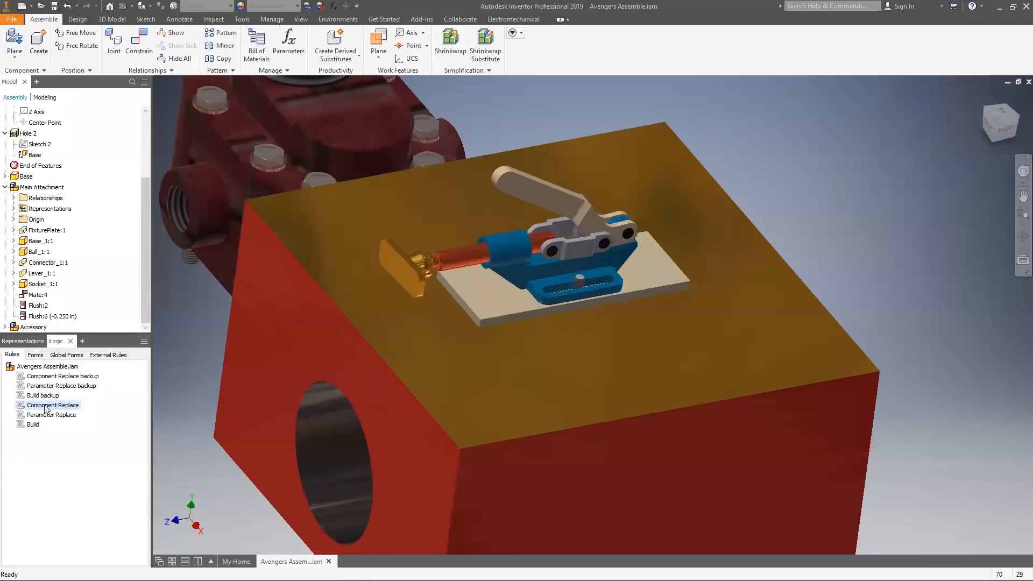
Edit the Component Replace rule so its GoExcel.FindRow call reads from "Sheet2", and save the rule
double_click(46, 406)
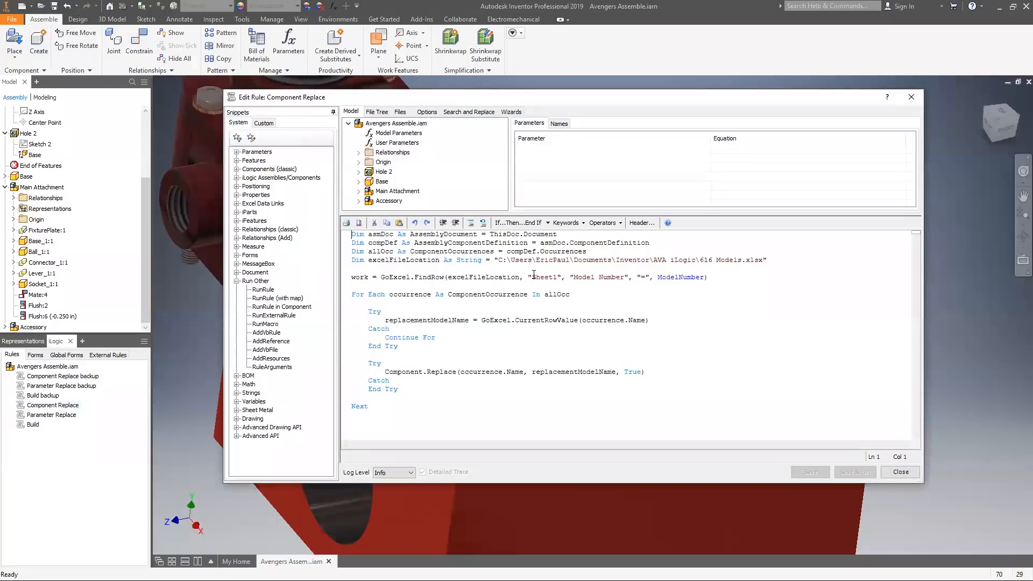
left_click_drag(532, 277, 558, 277)
left_click_drag(558, 279, 559, 274)
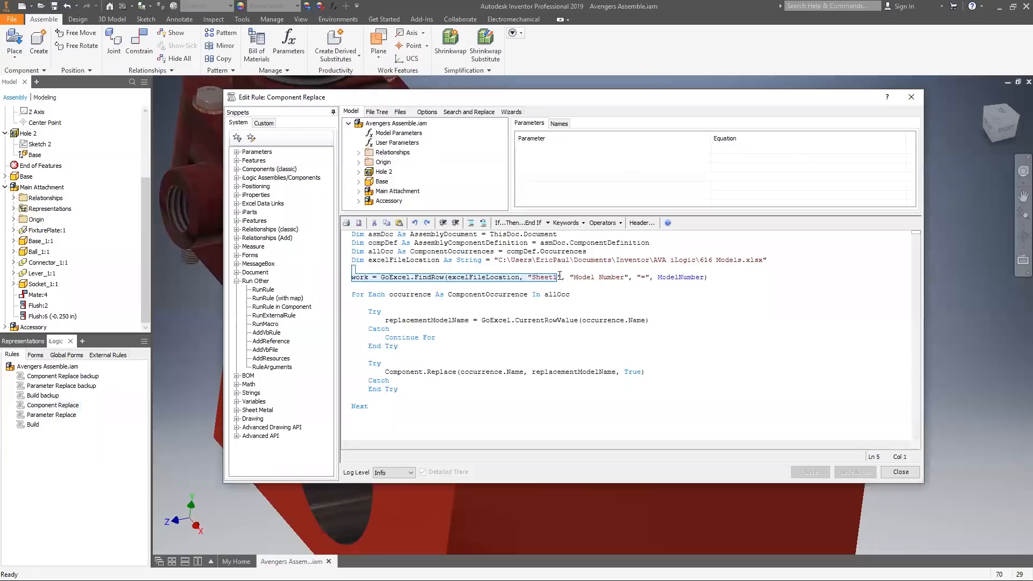
left_click(560, 276)
key("BackSpace")
type("2")
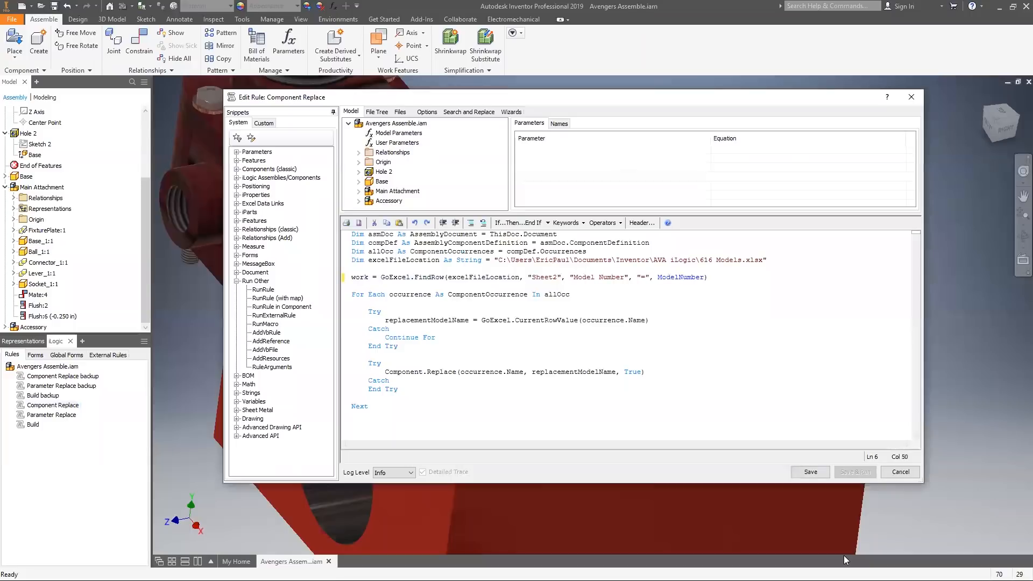
left_click(810, 471)
left_click(890, 473)
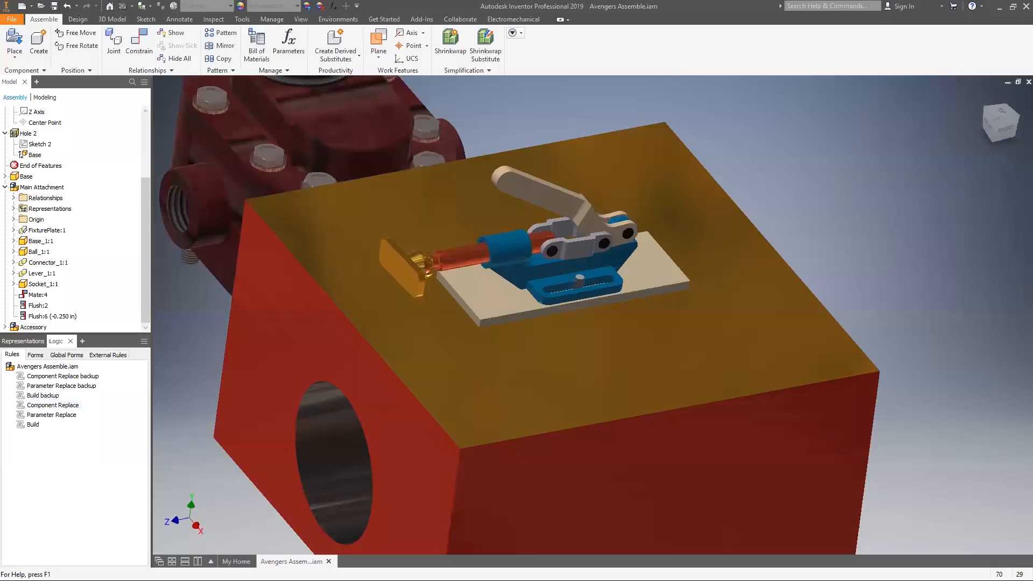
Switch to 616 Models.xlsx in Excel, add Sheet2, copy the whole model table from Sheet1 into it, and save the workbook
key("alt+Tab")
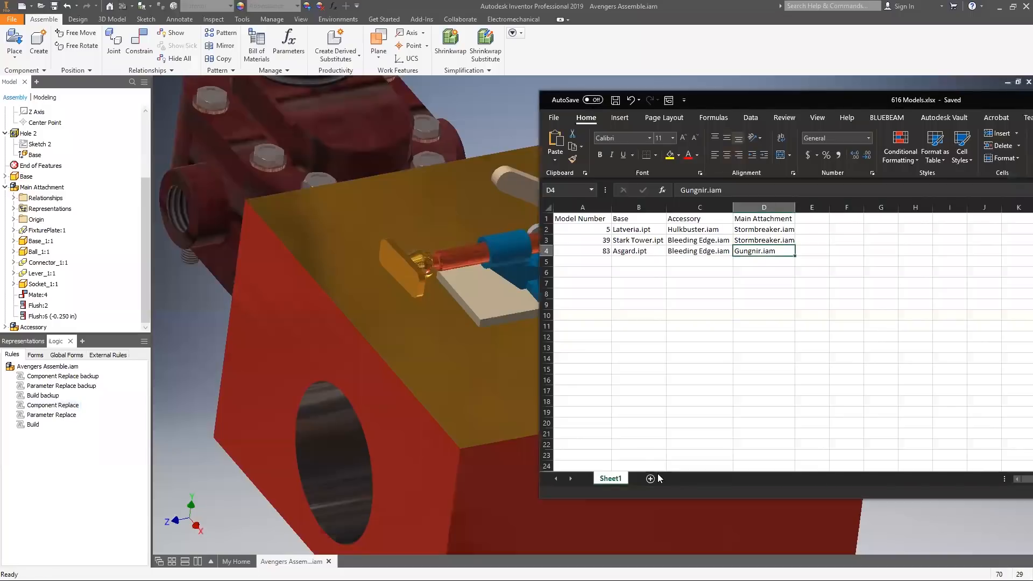
left_click(650, 479)
left_click(611, 478)
left_click_drag(741, 254, 565, 219)
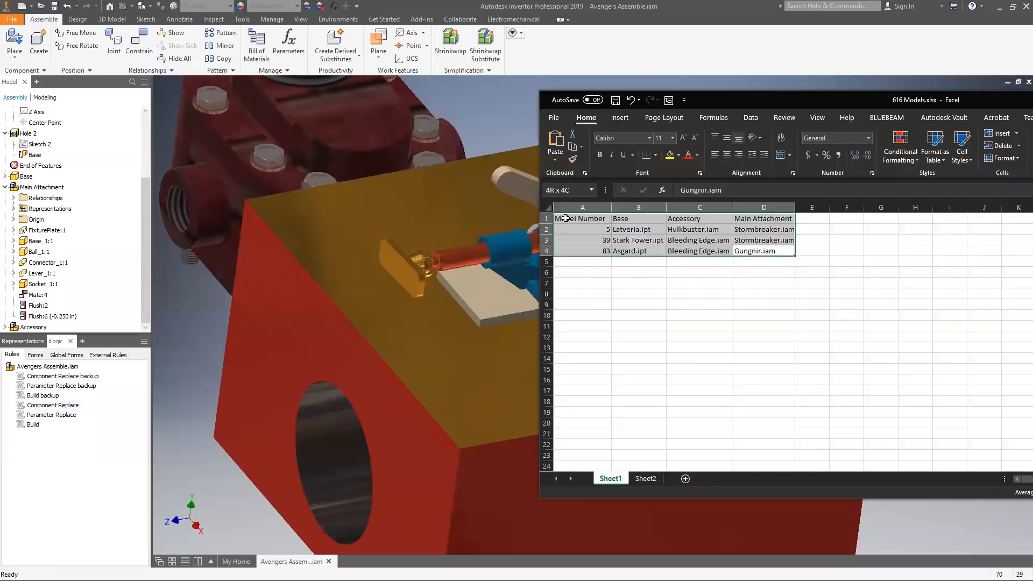
key("ctrl+c")
left_click(646, 479)
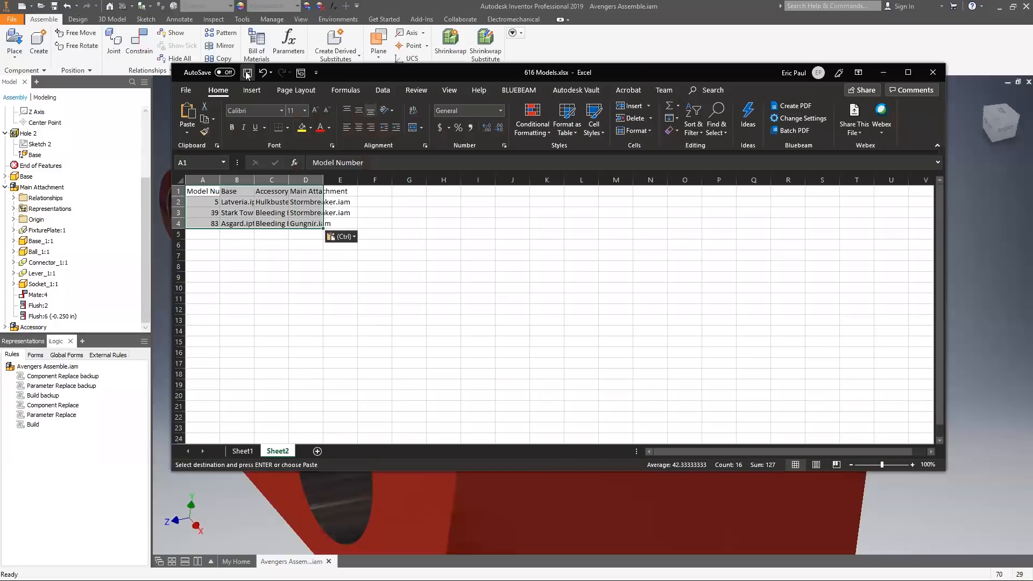
left_click(248, 73)
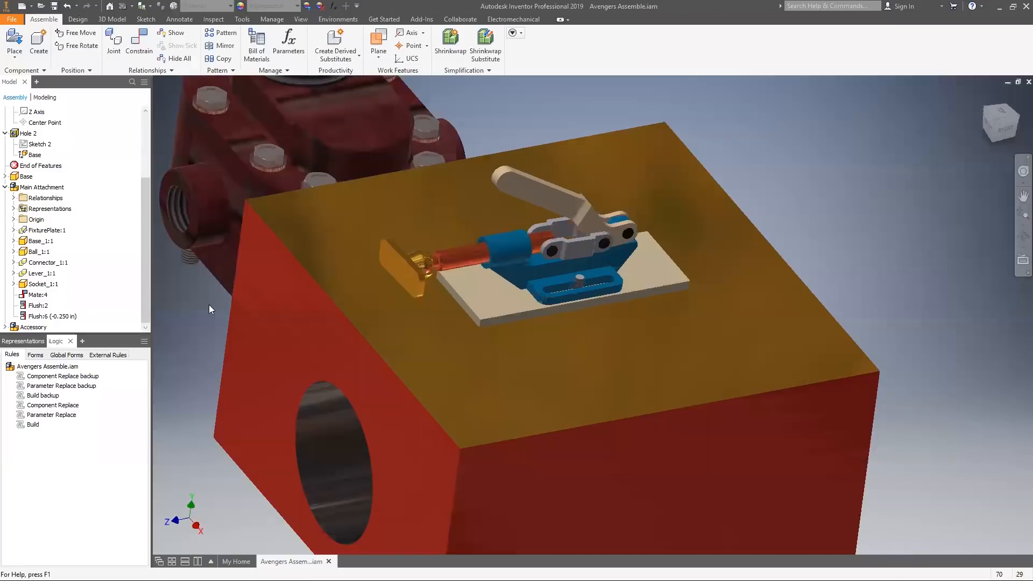
Switch back to Inventor and build the assembly for ModelNumber 5 with the Regenerate Assembly form
left_click(714, 5)
left_click(43, 355)
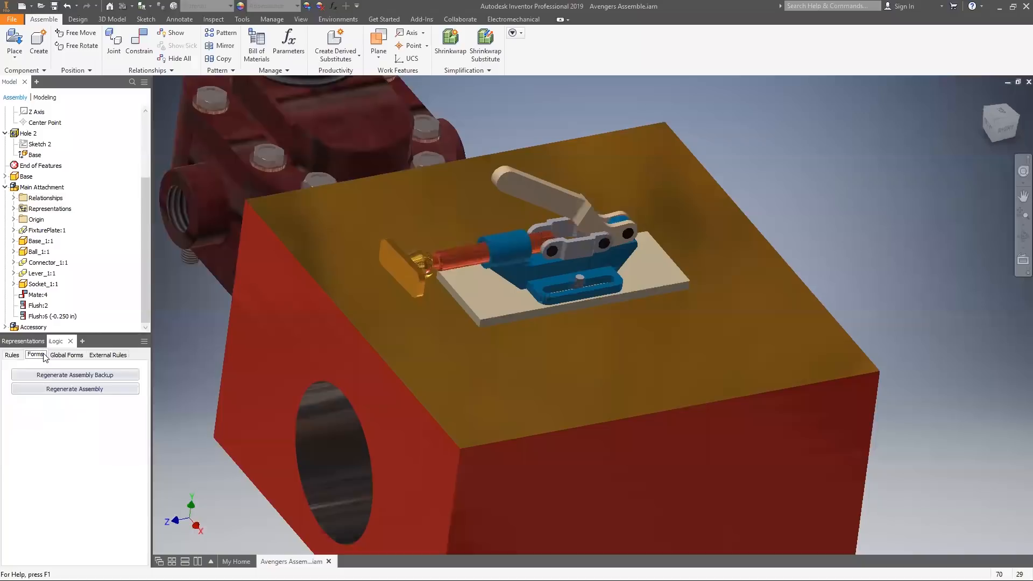
left_click(75, 389)
left_click(763, 127)
left_click(732, 145)
left_click(739, 140)
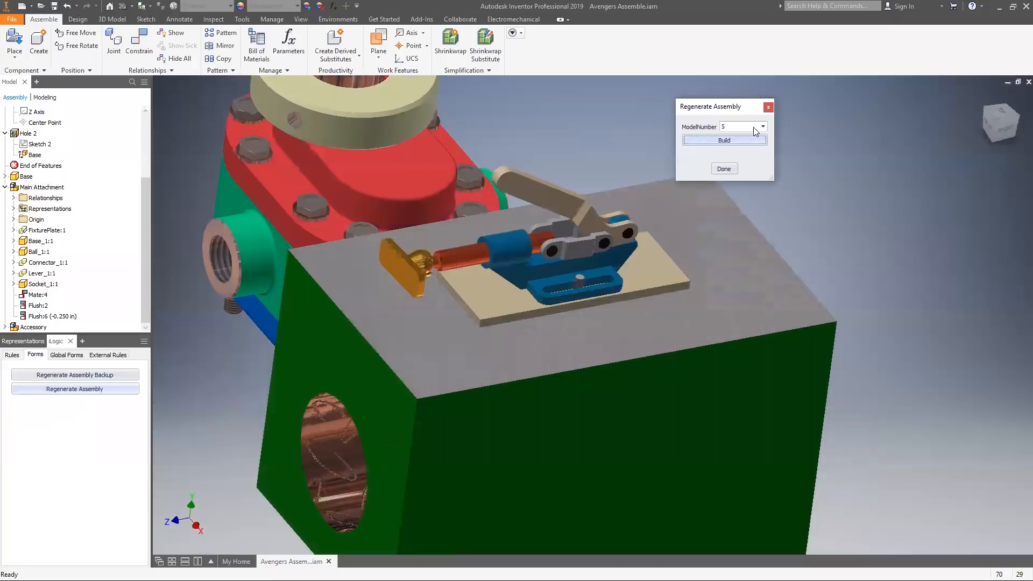
Build the assembly for ModelNumber 83 and close the Regenerate Assembly form
left_click(759, 127)
left_click(725, 153)
left_click(732, 140)
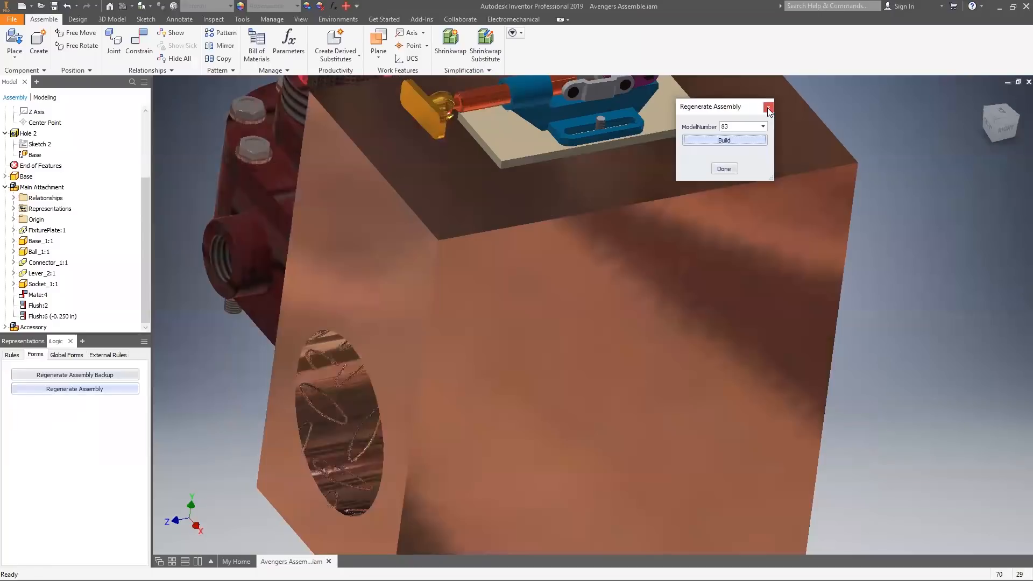
left_click(769, 107)
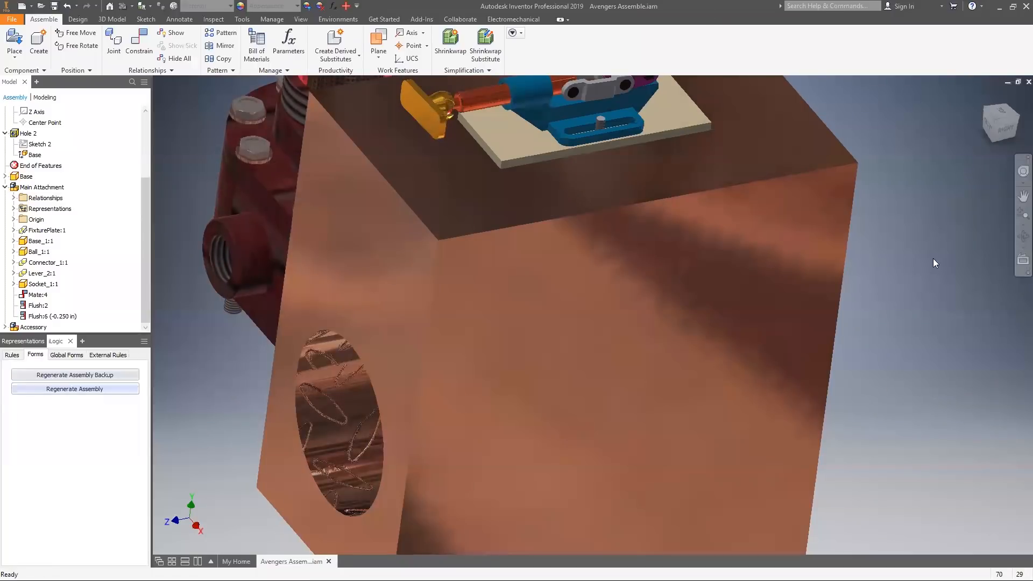
Inspect the whole rebuilt assembly and check it against the model table on Sheet2 of 616 Models.xlsx in Excel
scroll(932, 256, "up", 3)
middle_click_drag(932, 255, 779, 284)
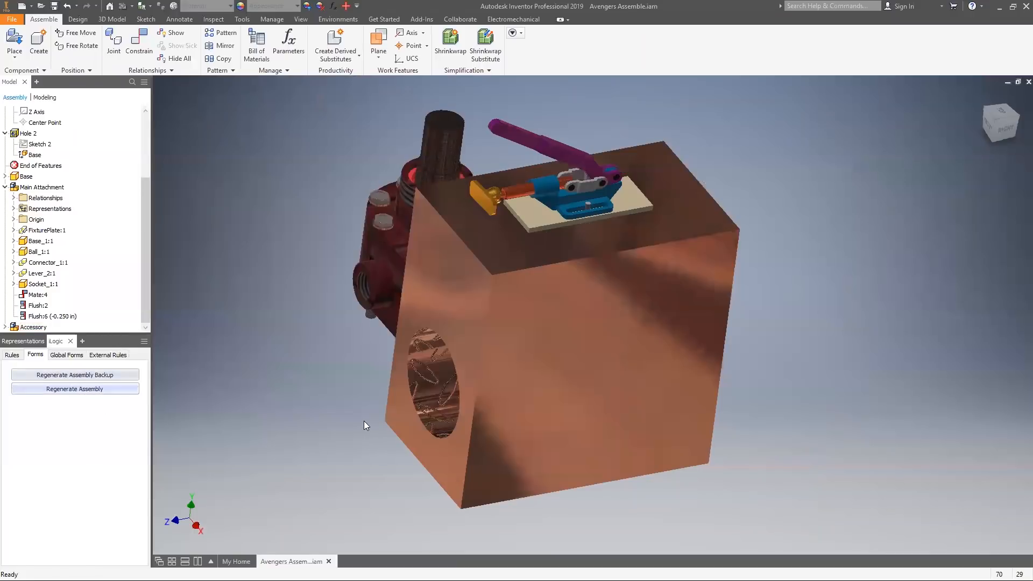
key("alt+Tab")
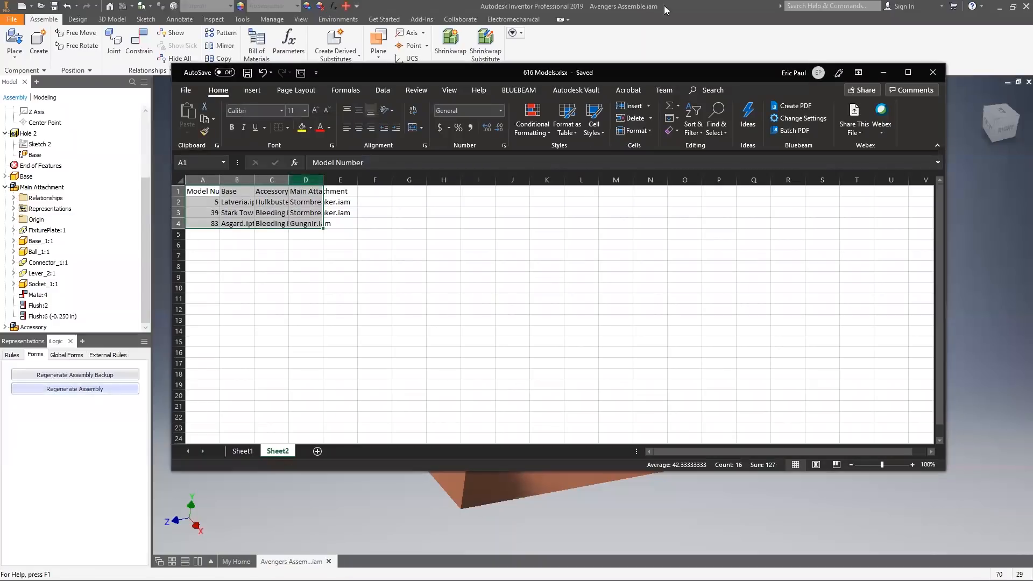
left_click(700, 7)
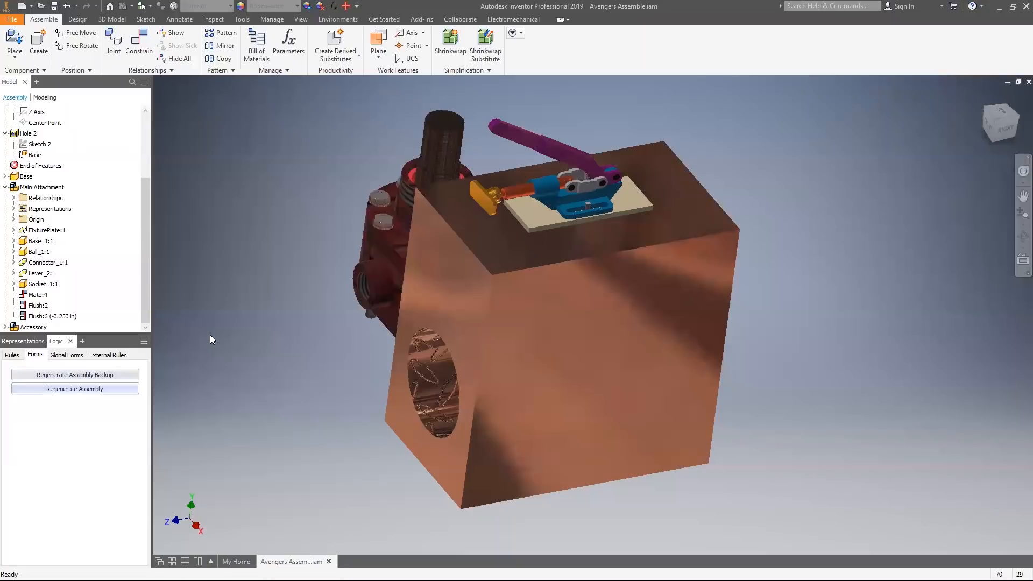
Compare the assembly's HoleSize and HoleHeight user parameters with the table in 616 Model Parameters.xlsx
left_click(292, 58)
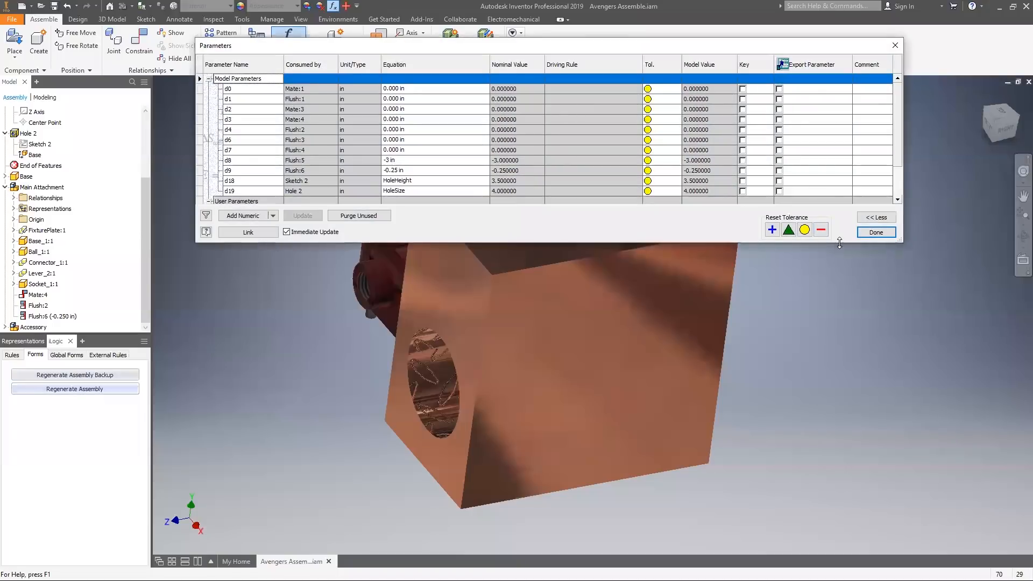
left_click_drag(840, 243, 840, 401)
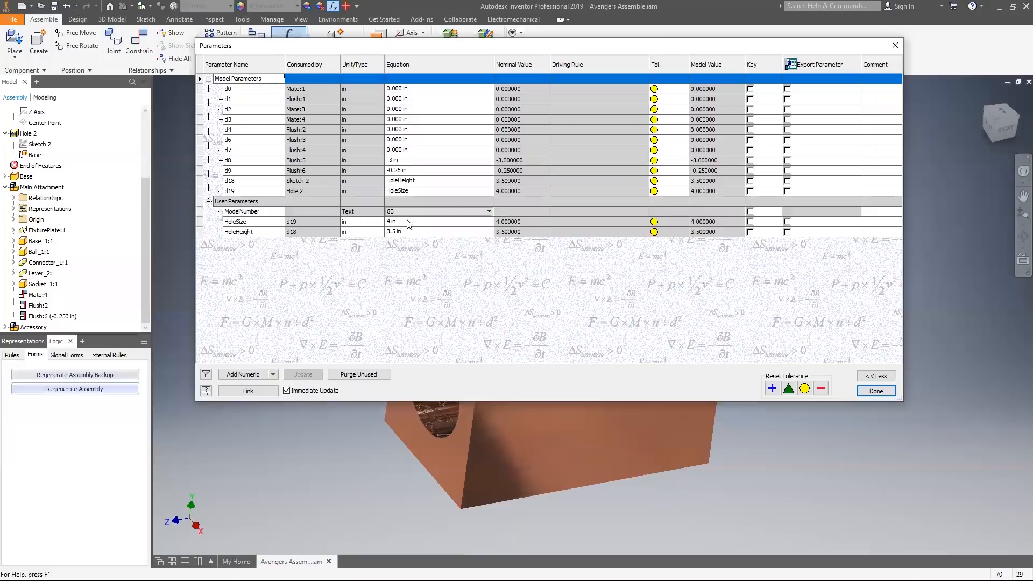
key("alt+Tab")
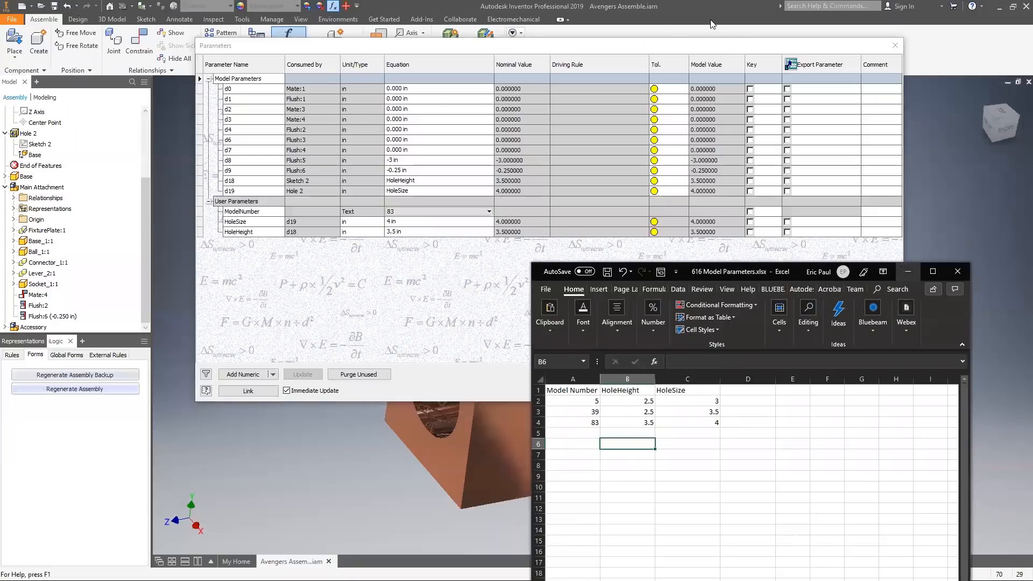
left_click(663, 66)
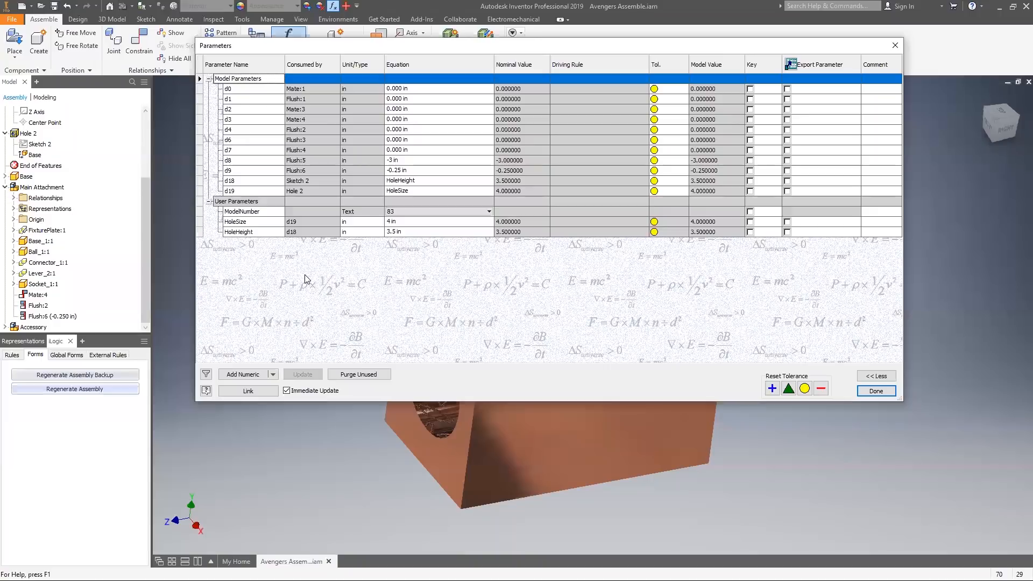
left_click(876, 392)
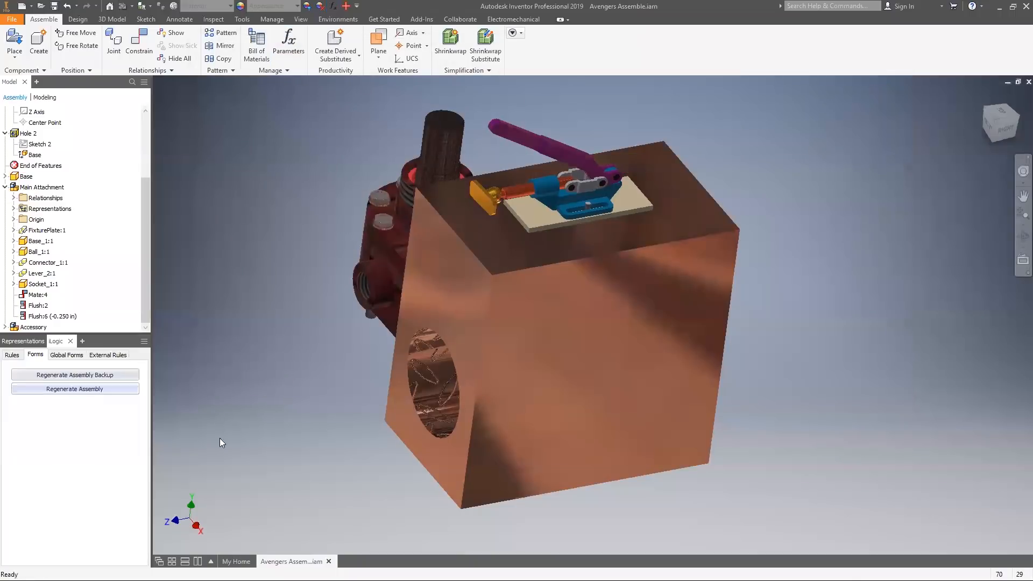
Search the Tutorial Gallery for "ilogic", then close the gallery and return to the Avengers Assemble.iam assembly
left_click(237, 561)
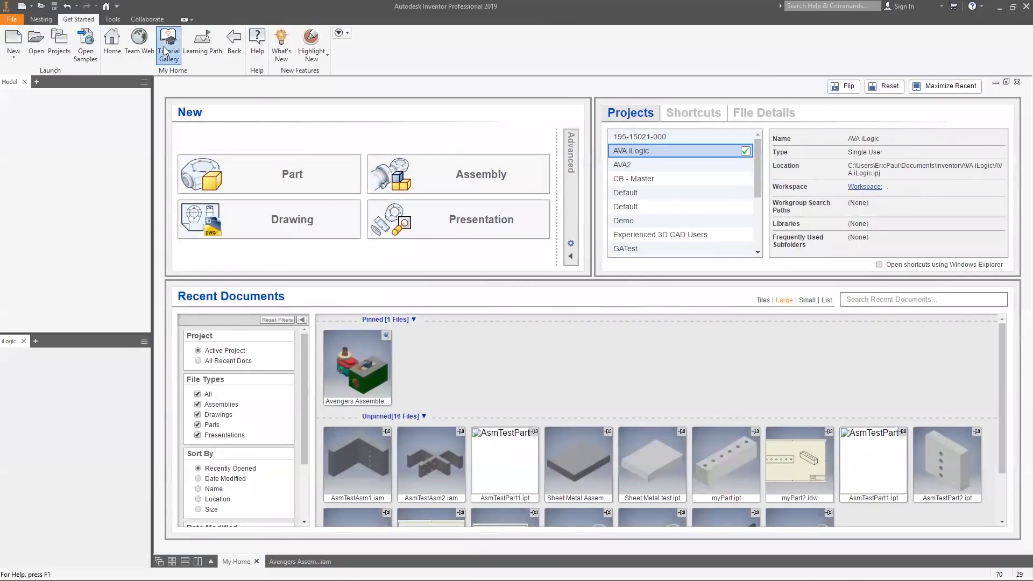
left_click(169, 43)
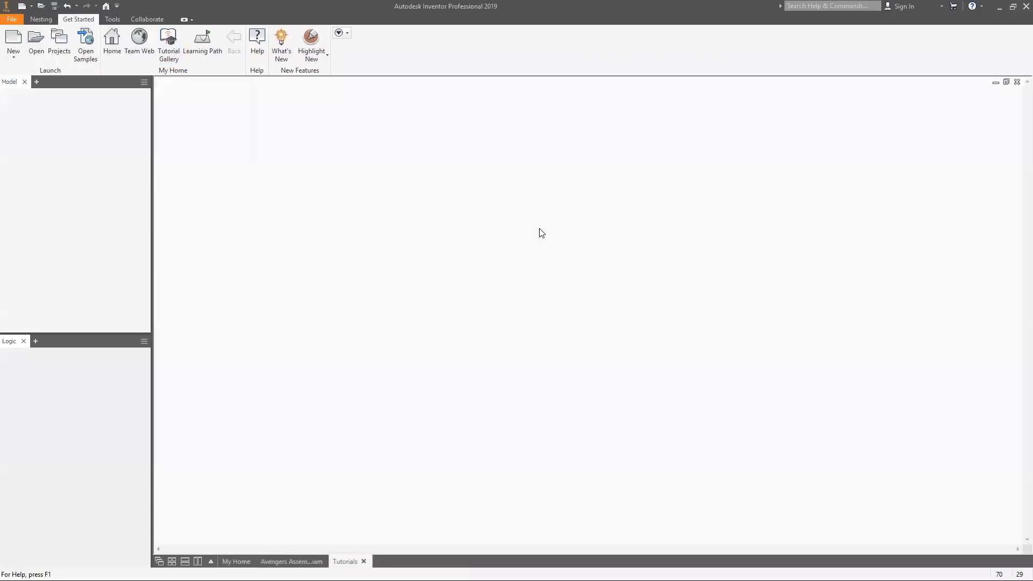
left_click(356, 192)
type("i")
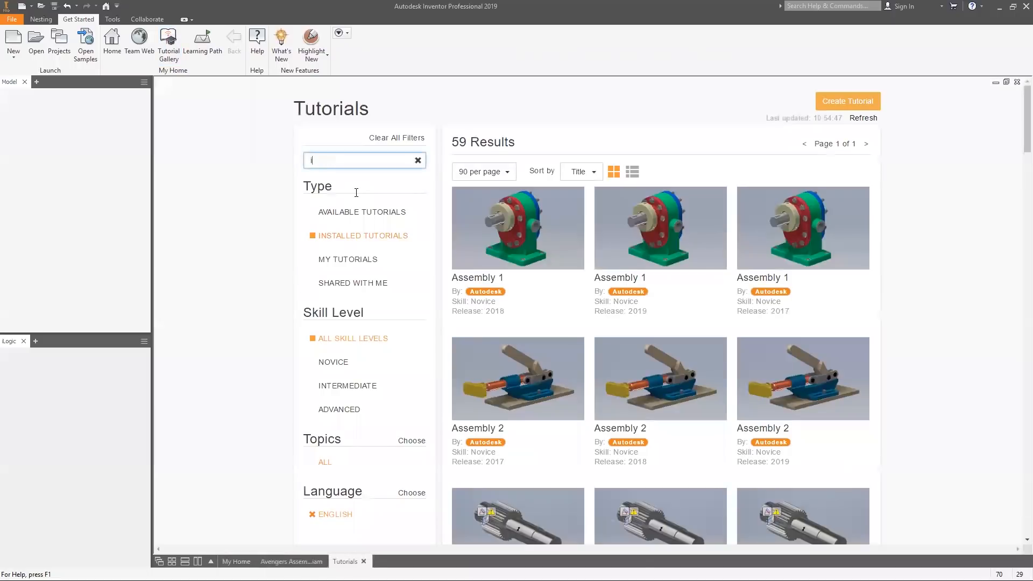
type("logic")
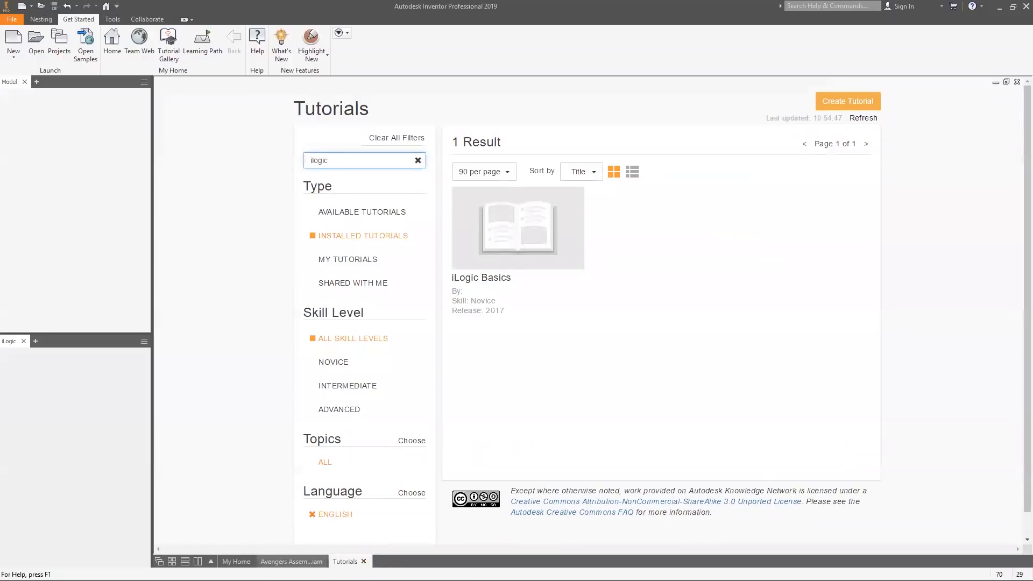
left_click(364, 562)
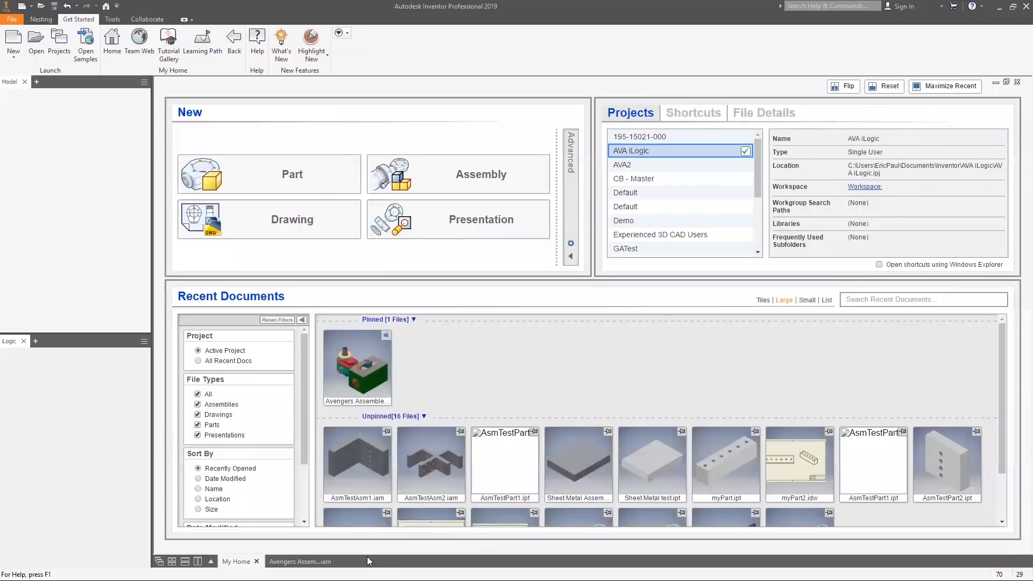
left_click(297, 561)
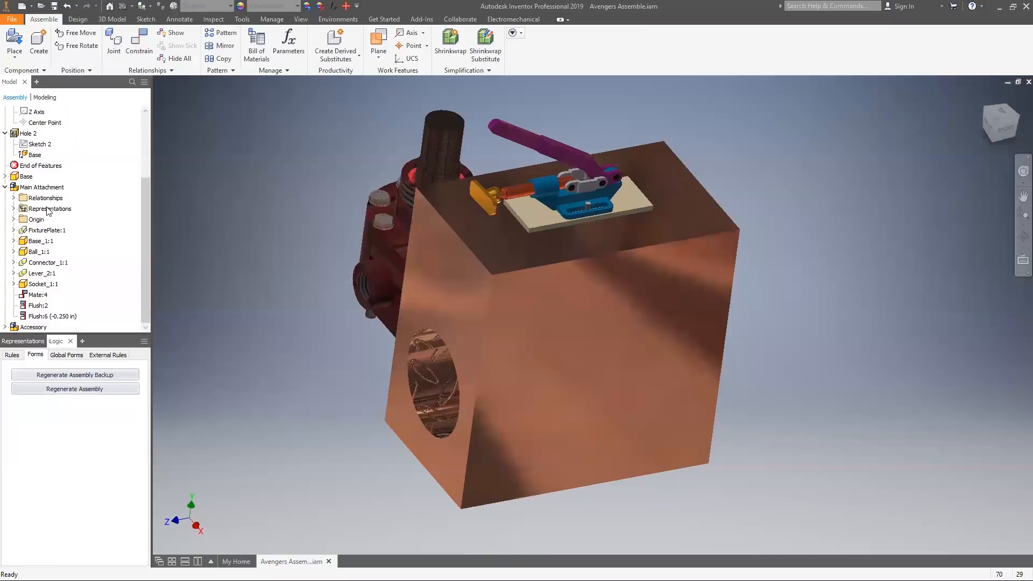
Look for a drawing belonging to Avengers Assemble.iam with Open Drawing, and leave without opening a file
scroll(104, 231, "up", 3)
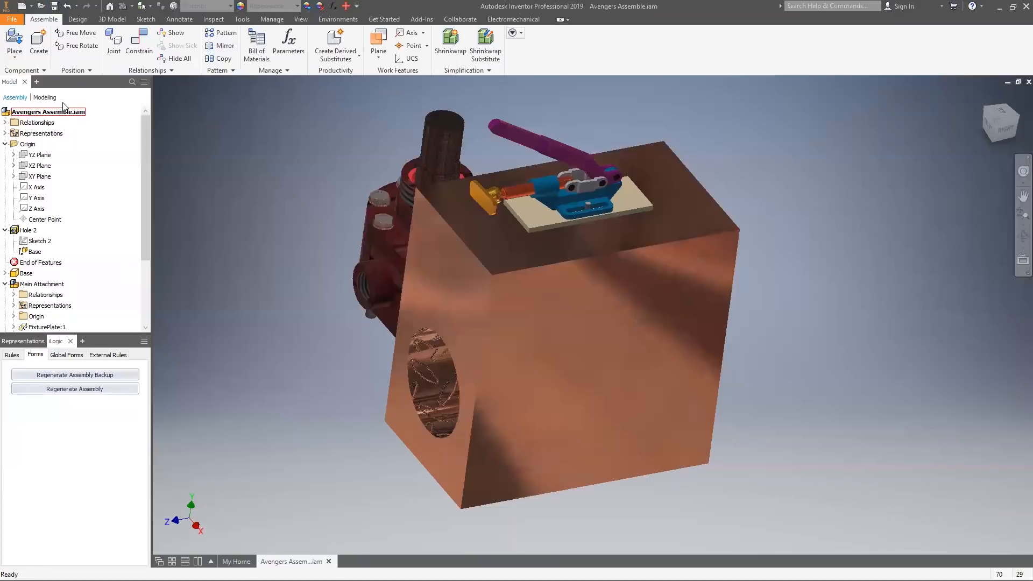
right_click(54, 116)
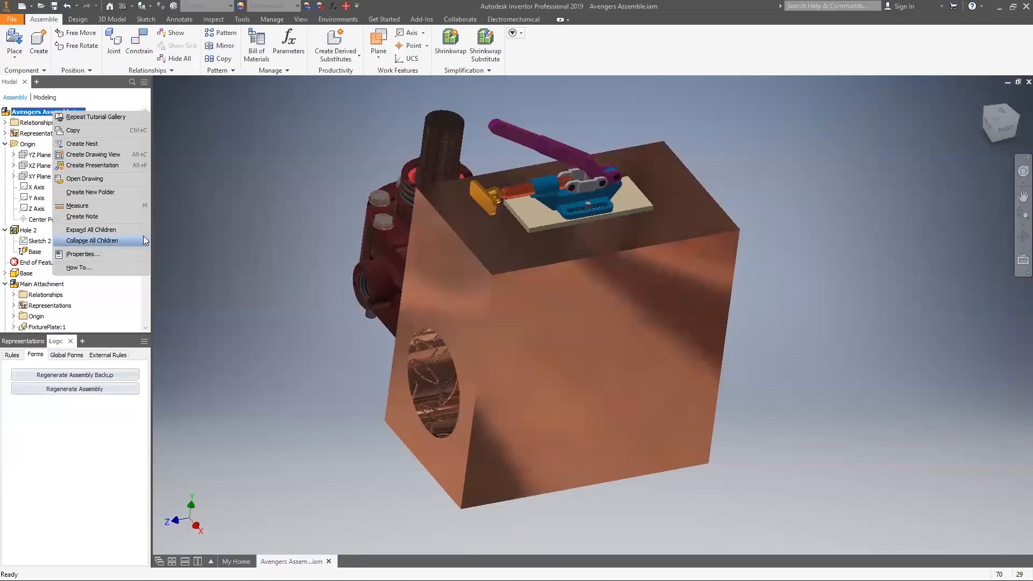
left_click(85, 178)
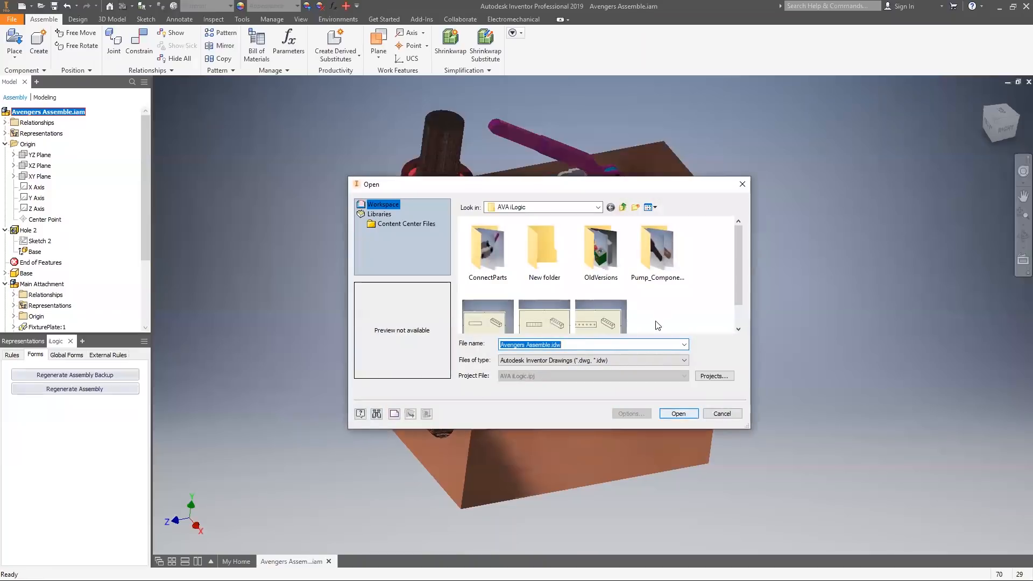
left_click(722, 413)
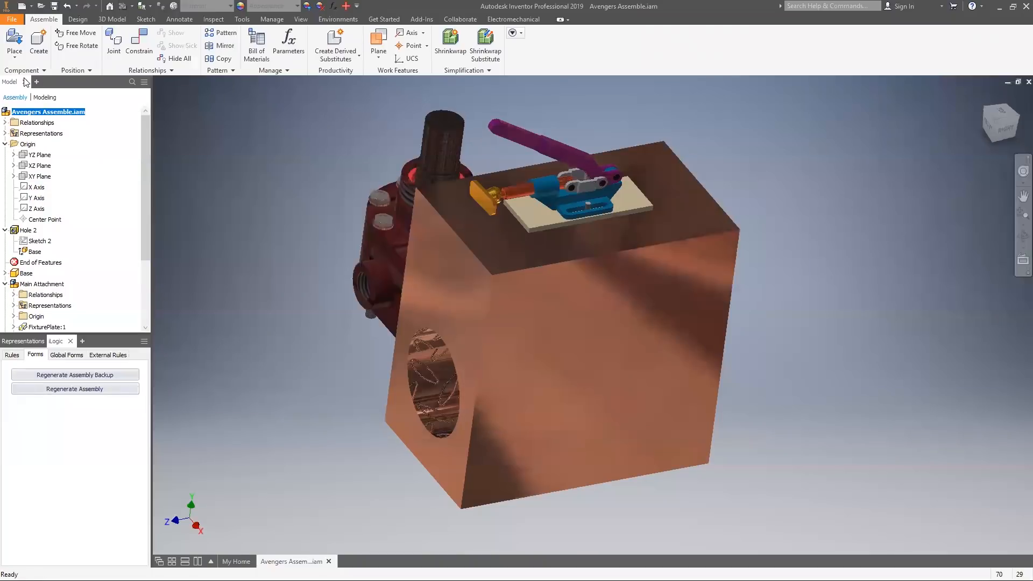